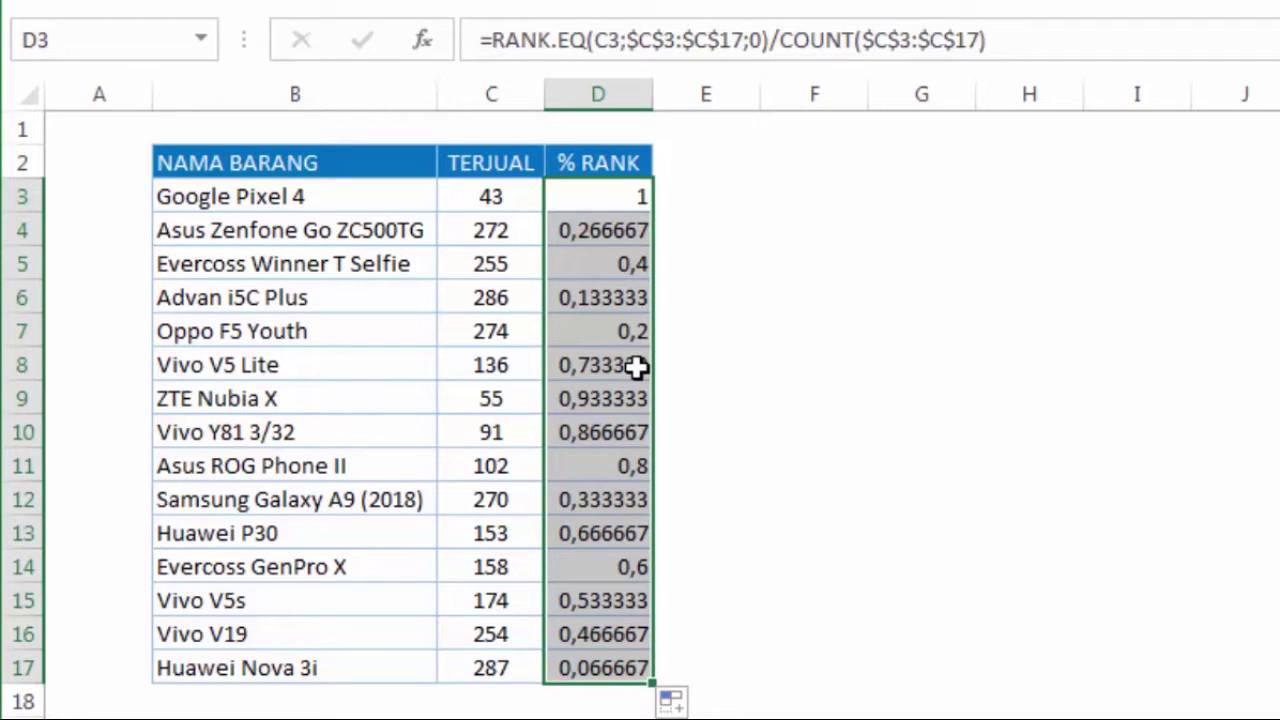
Clear the earlier percent-rank results from the % RANK column D3:D17.
click(182, 3)
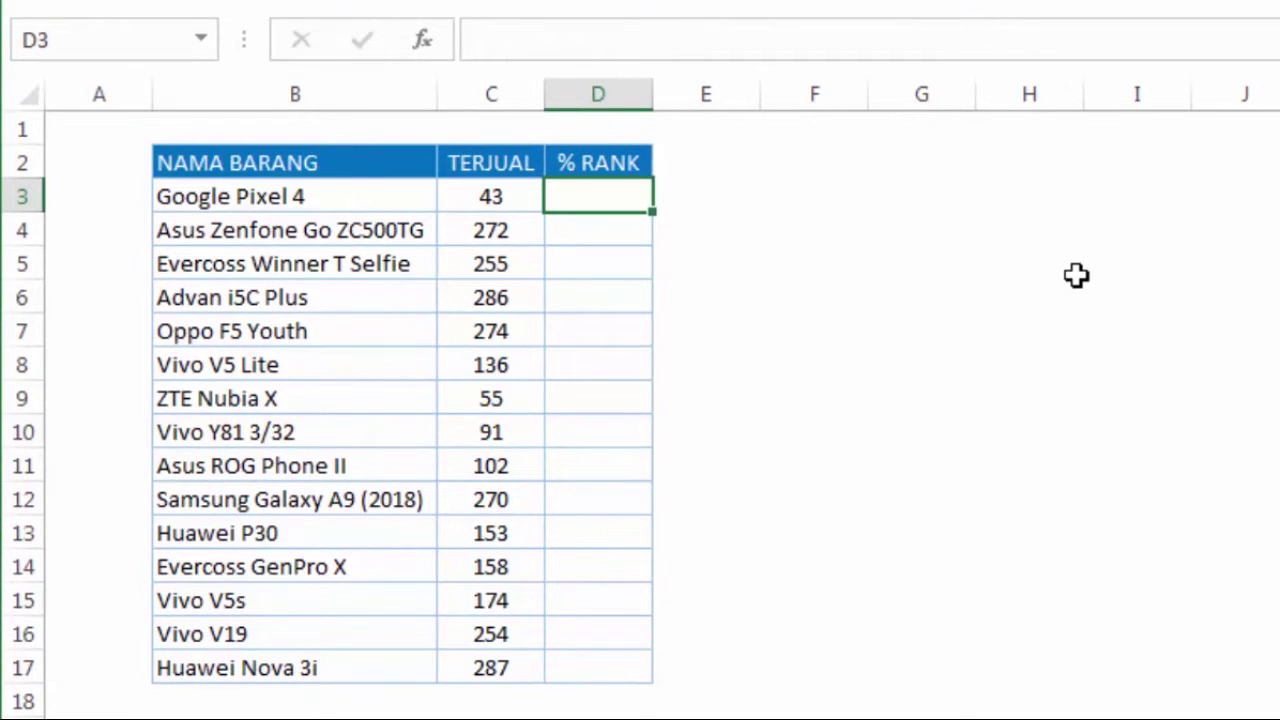
key(Left)
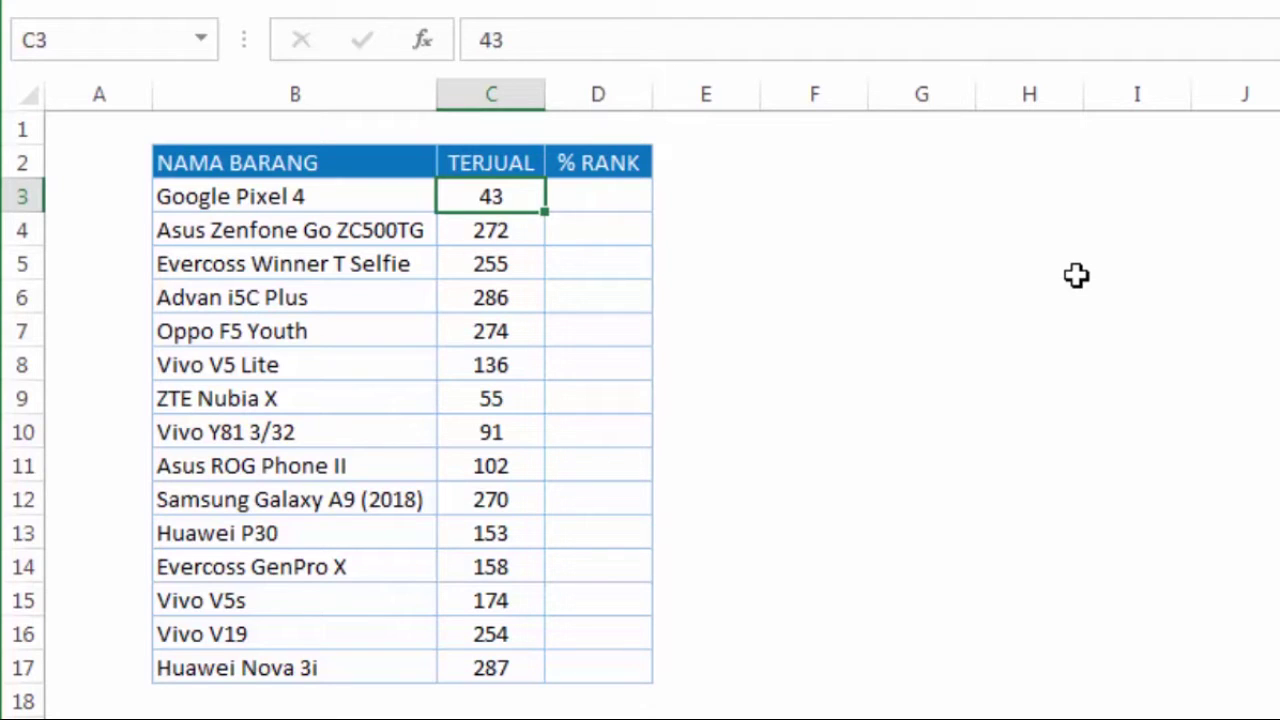
key(Left)
key(Right)
key(Right)
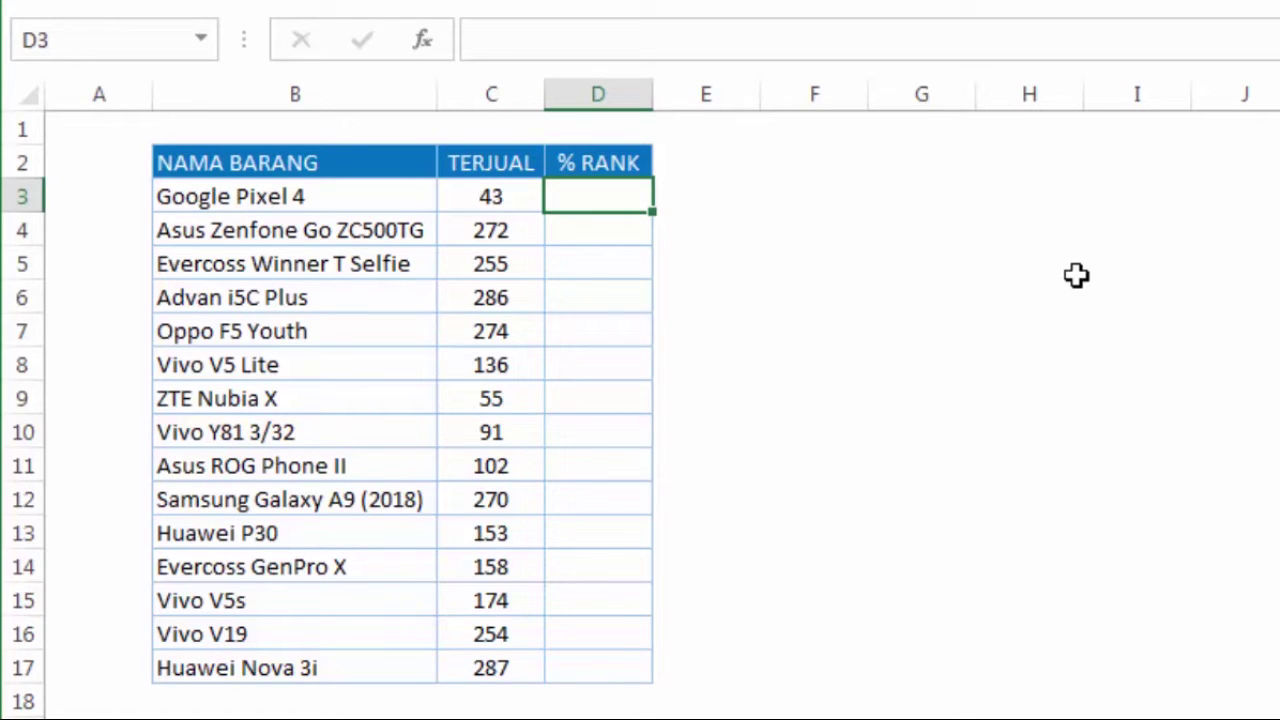
Start a RANK.EQ formula in D3 with C3 as the number to rank.
text(=)
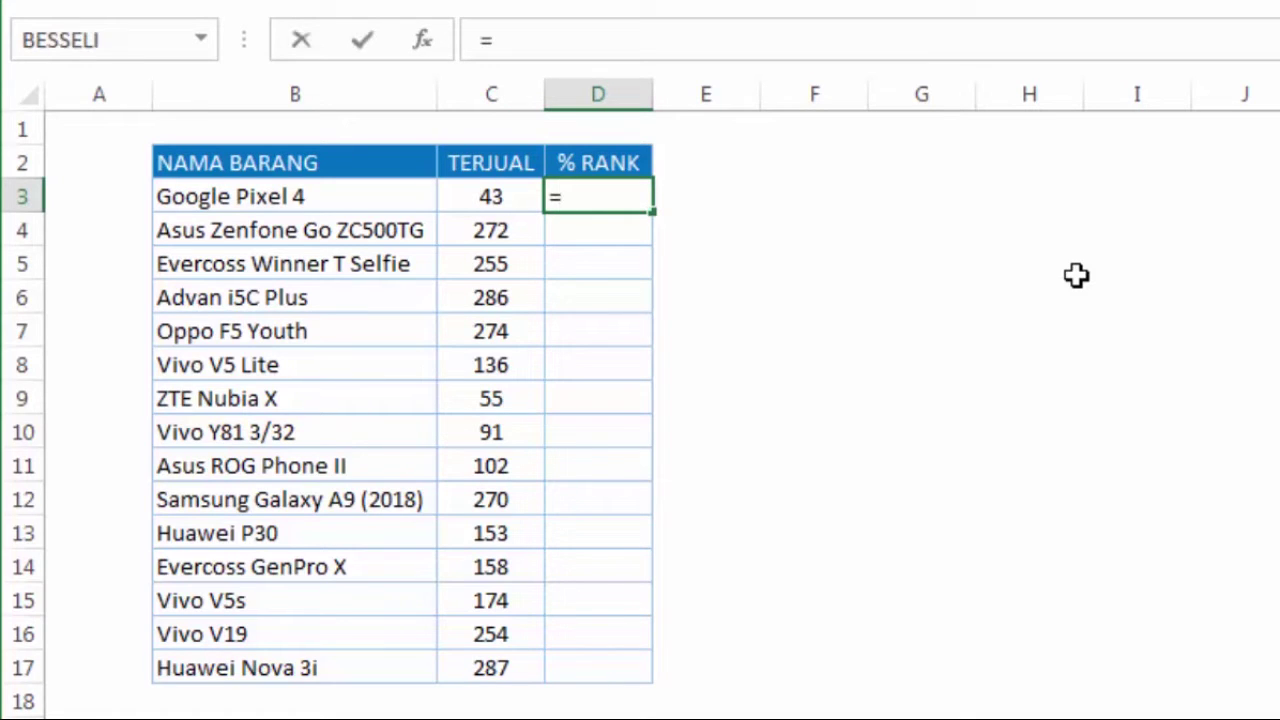
text(ran)
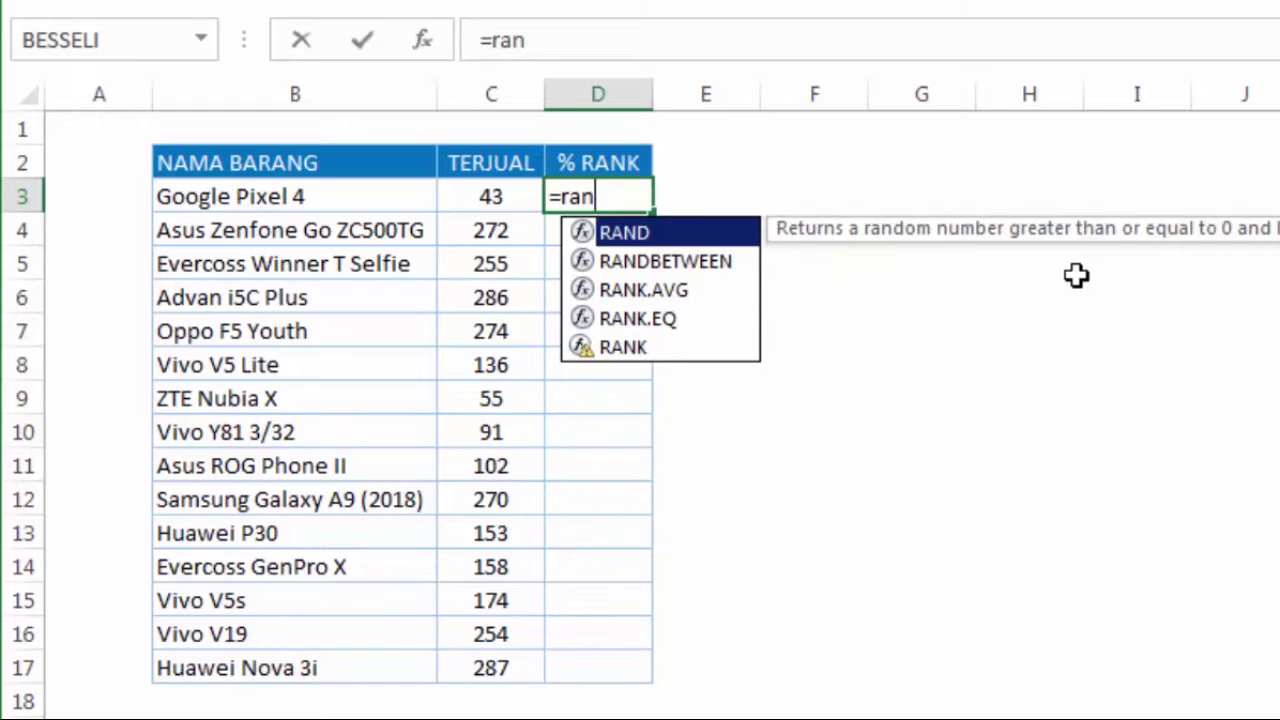
key(Down)
key(Down)
key(Down)
key(Tab)
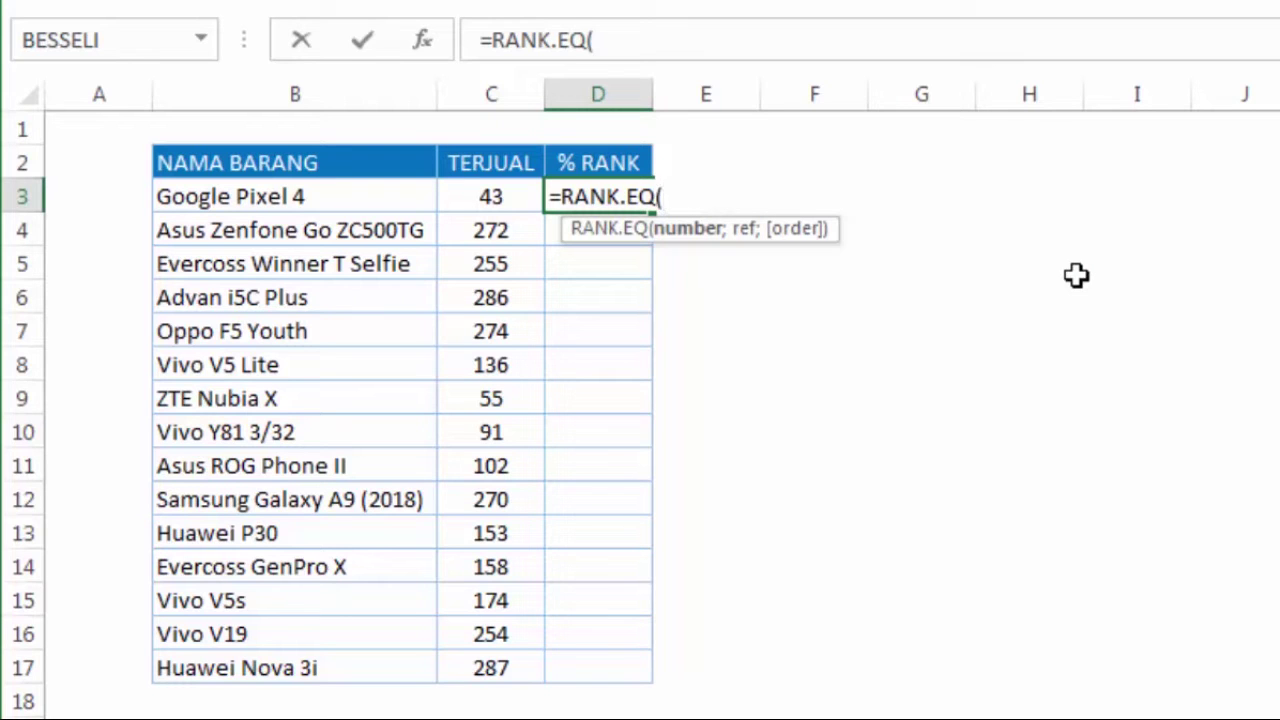
key(Left)
key(Left)
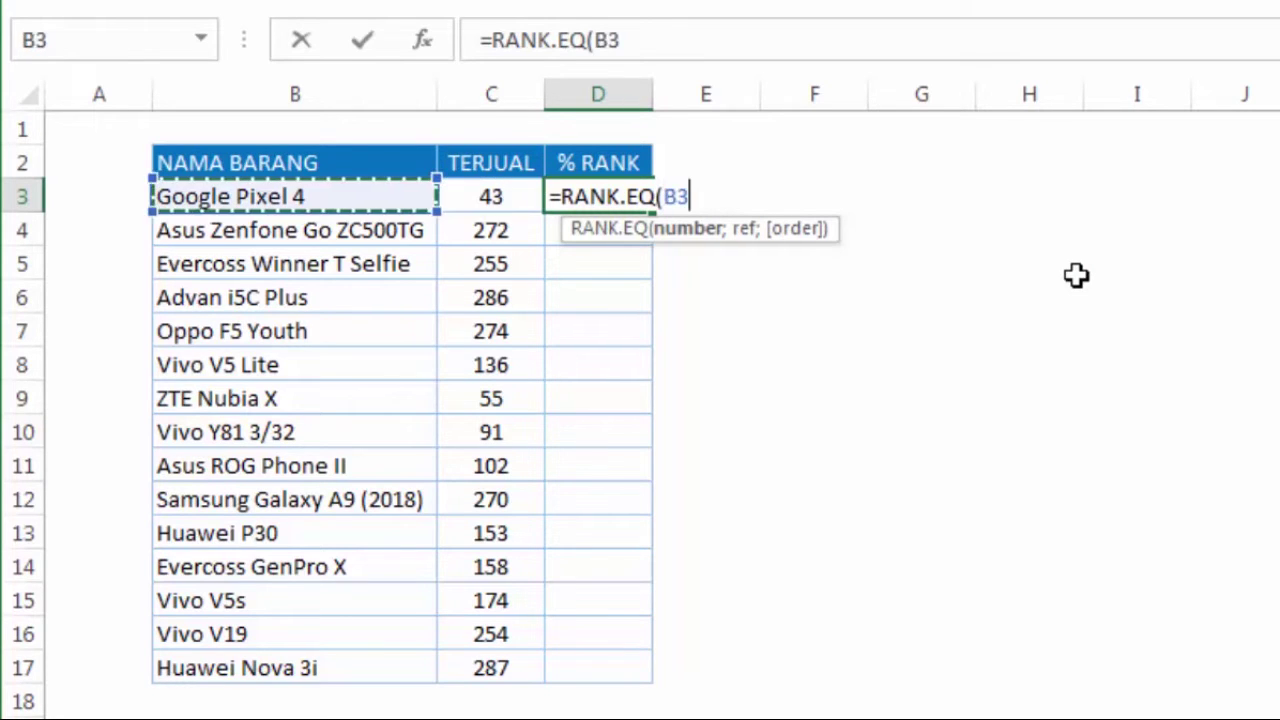
key(Right)
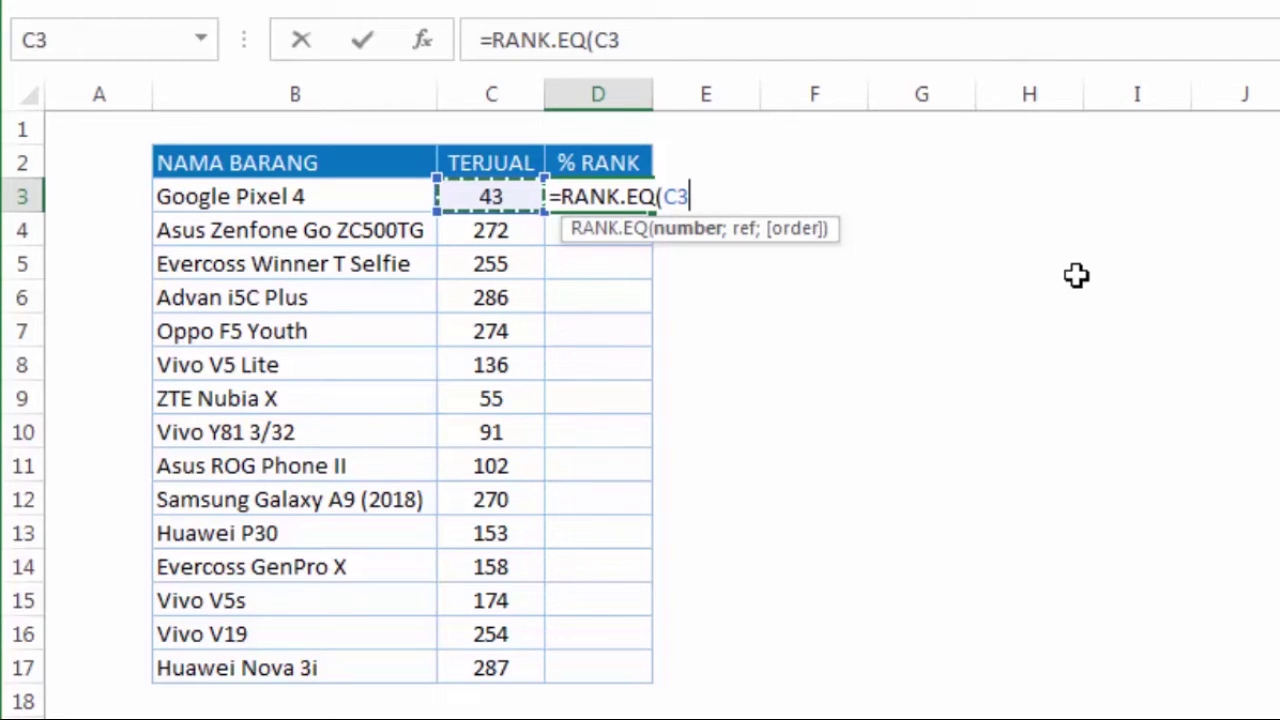
Add the absolute ranking range $C$3:$C$17 to the RANK.EQ formula.
text(;)
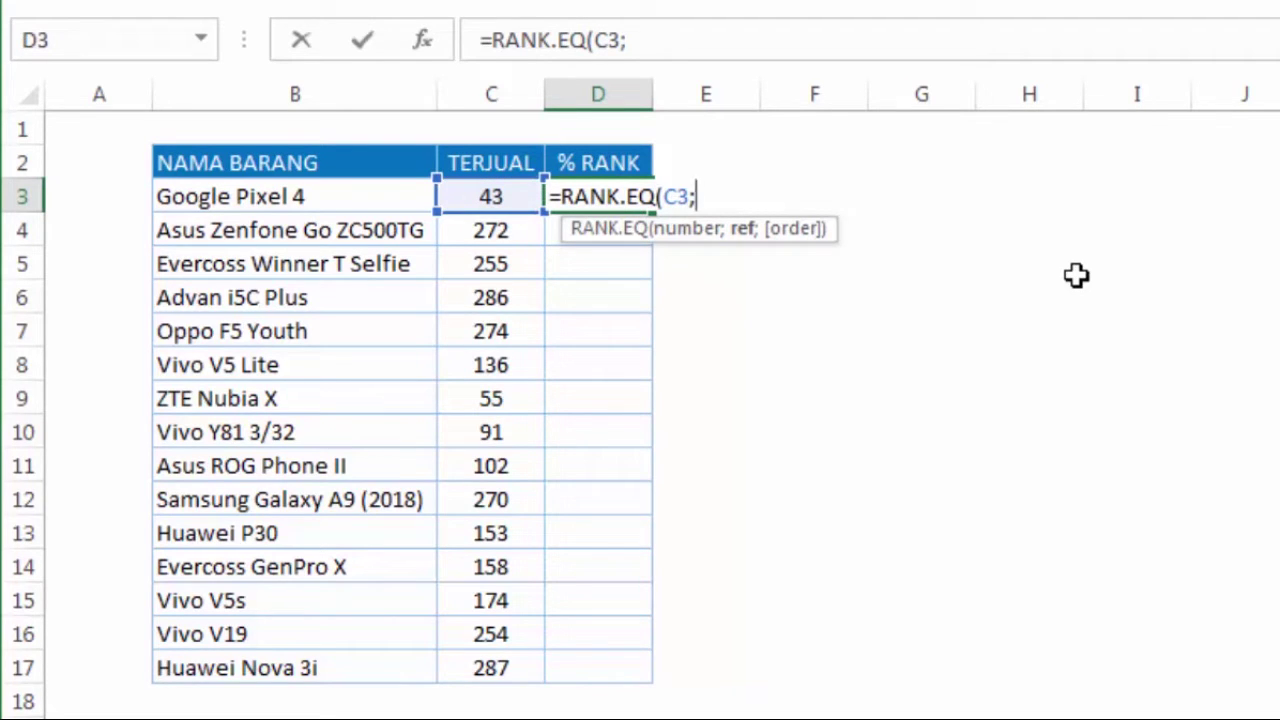
key(Left)
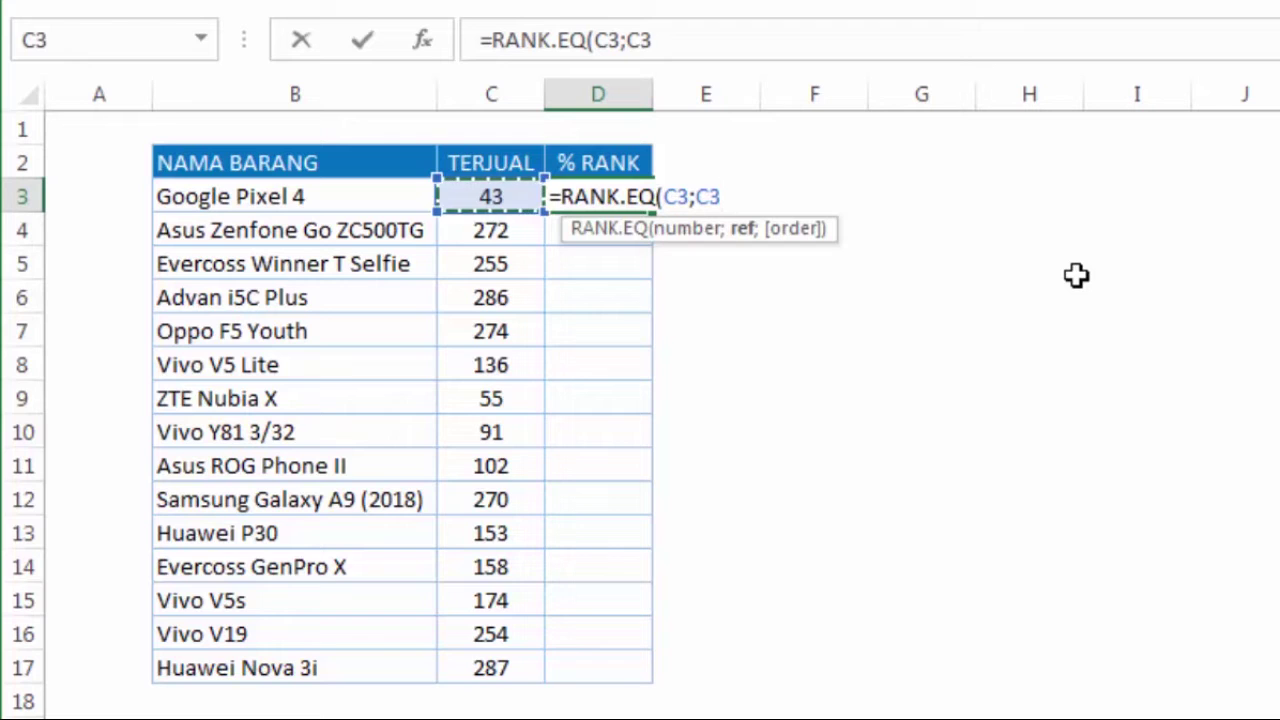
key(ctrl+shift+Down)
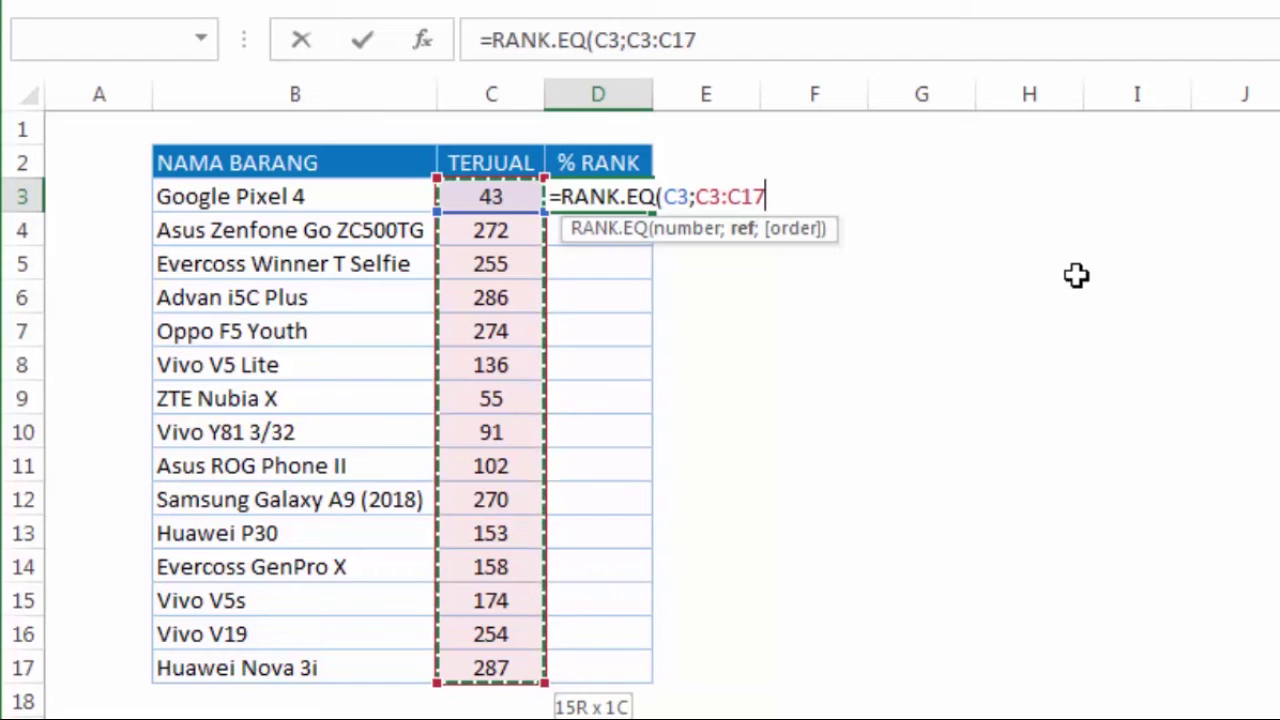
key(F4)
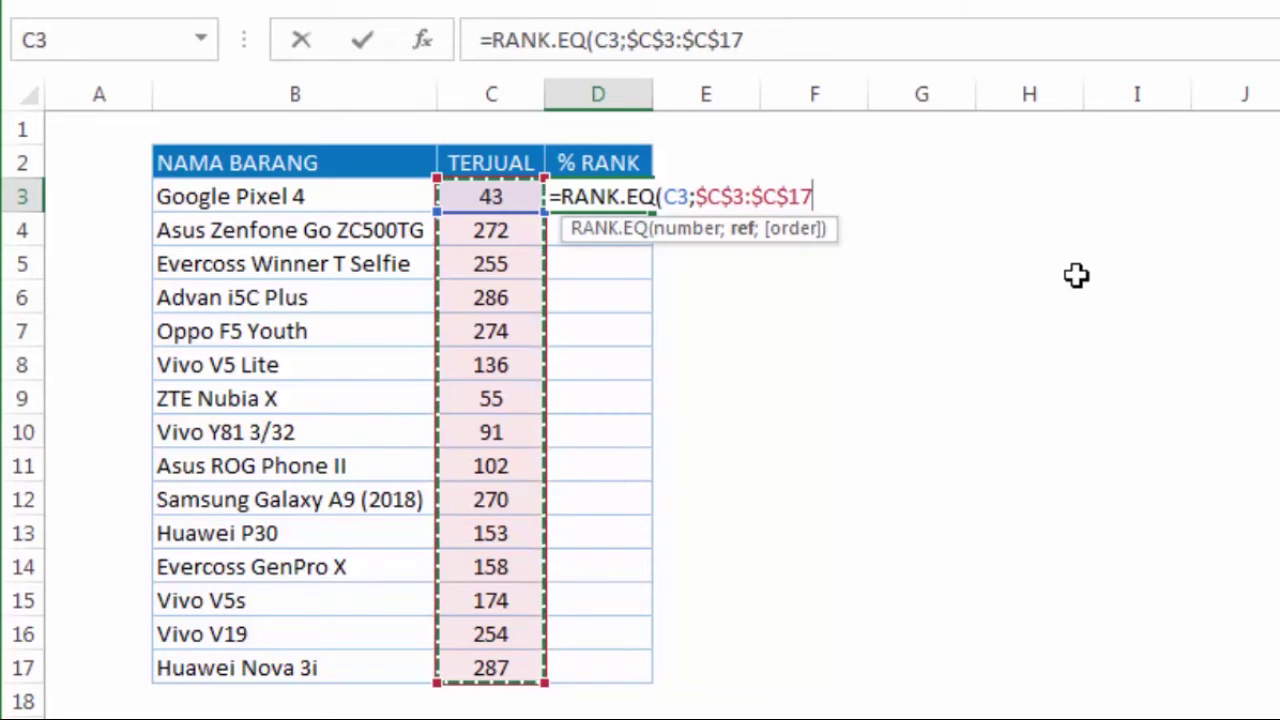
Complete D3 as =RANK.EQ(C3;$C$3:$C$17;1) with ascending order, showing rank 1.
text(;)
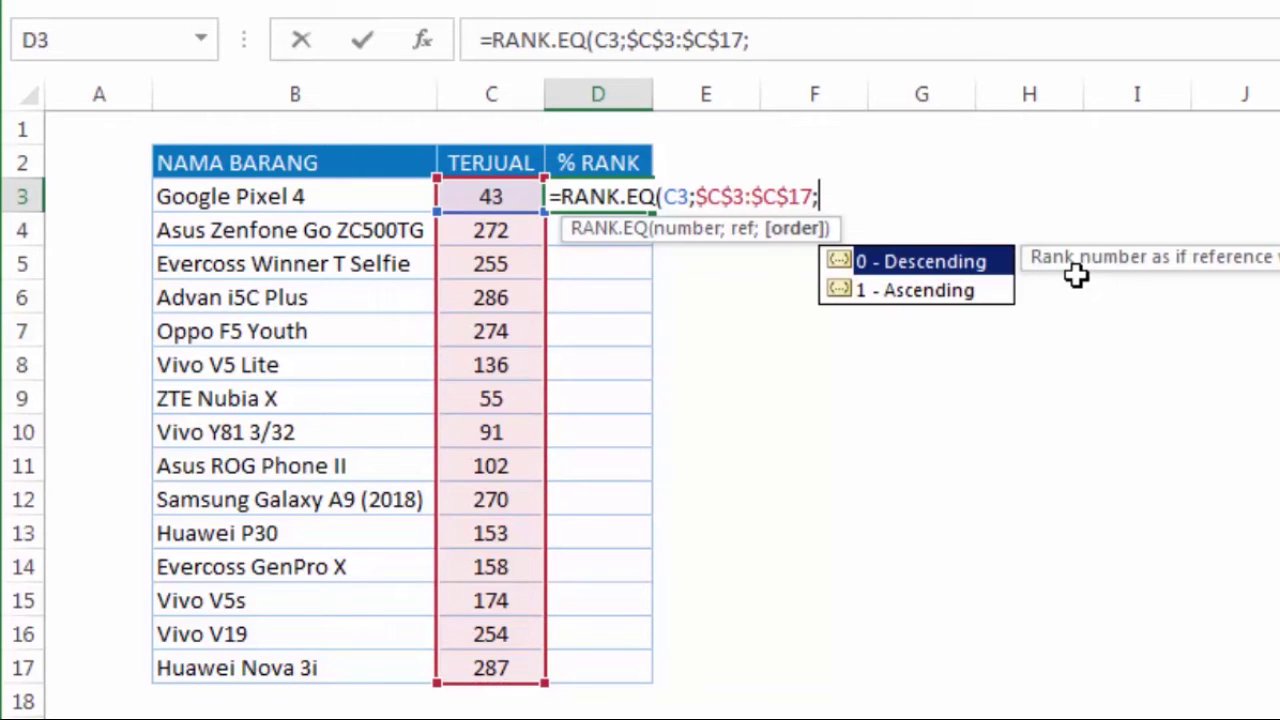
key(Down)
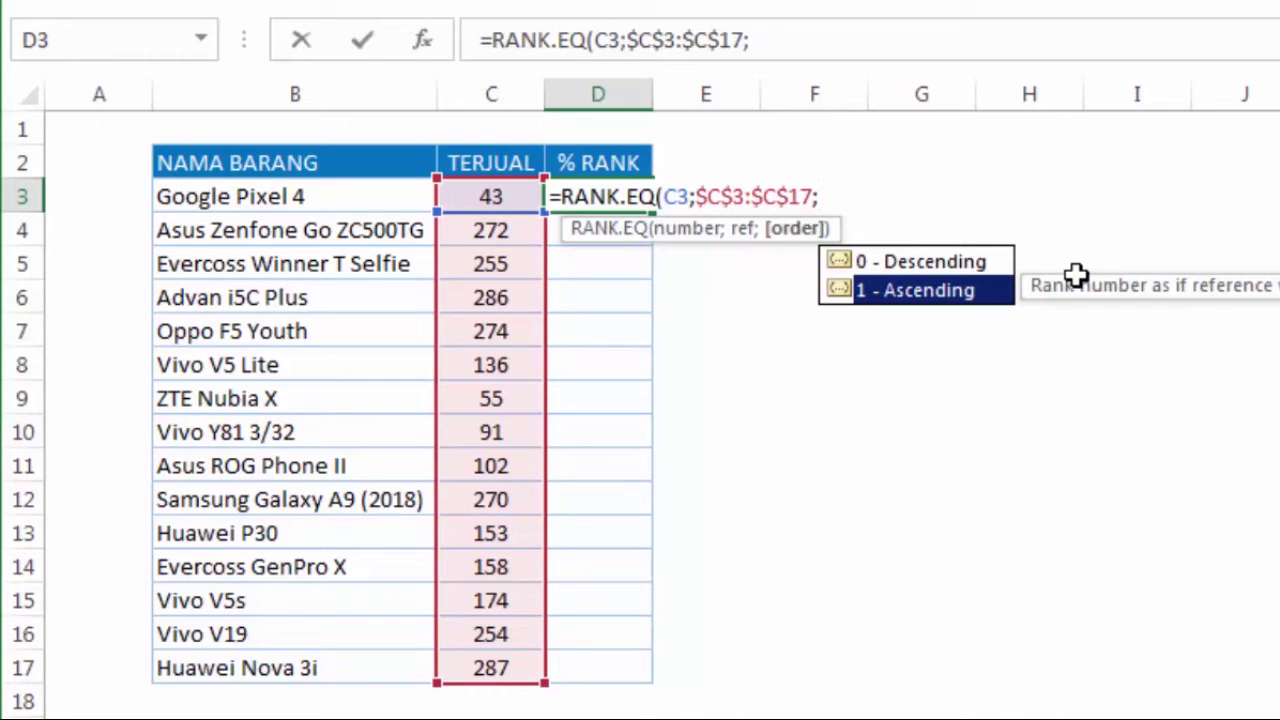
text(1)
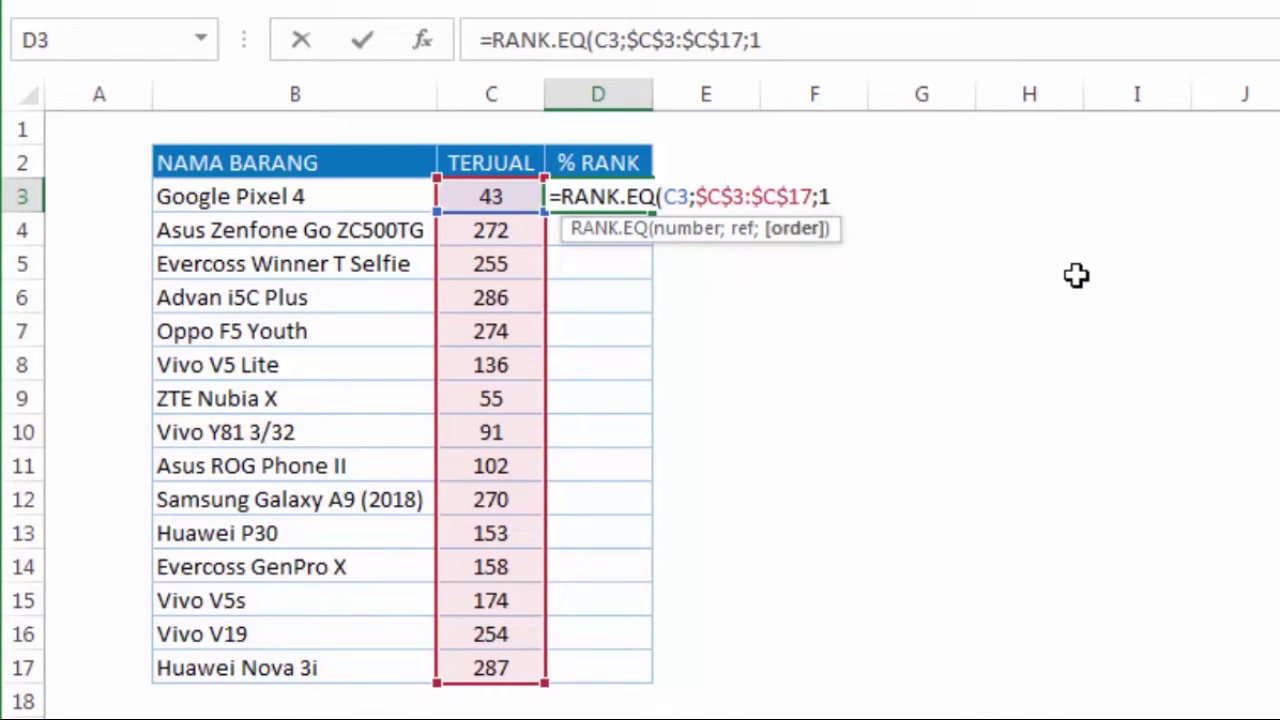
key(Return)
key(Up)
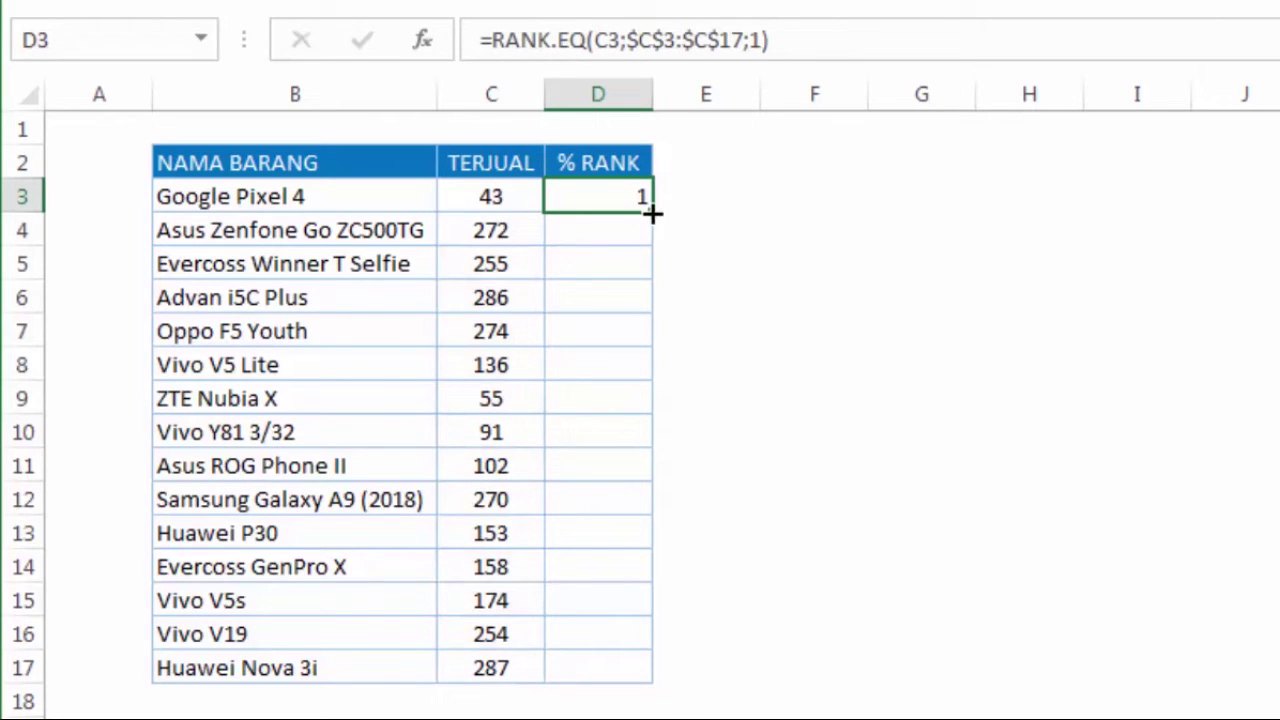
Copy D3's rank formula down to D17, giving ranks 1–15 for all products.
drag(651, 213, 666, 680)
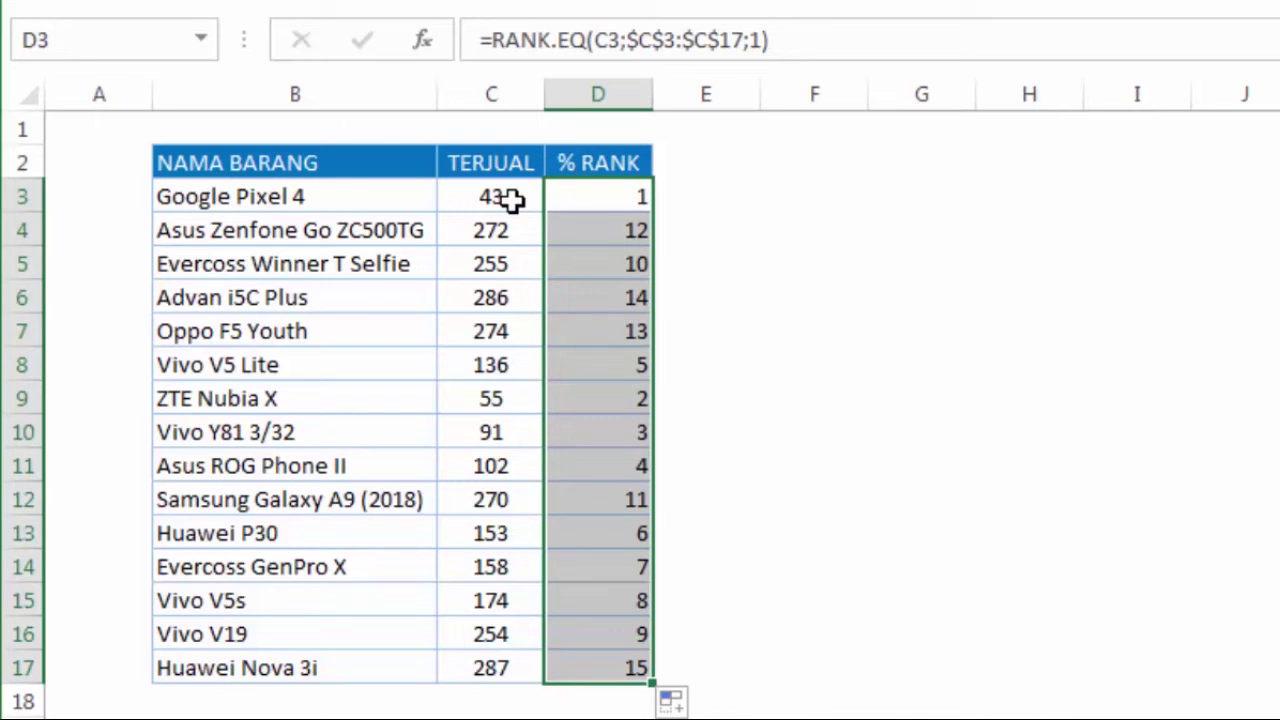
click(786, 42)
Change the order argument to 0 and enter =RANK.EQ(C3;$C$3:$C$17;0) into D3:D17.
key(BackSpace)
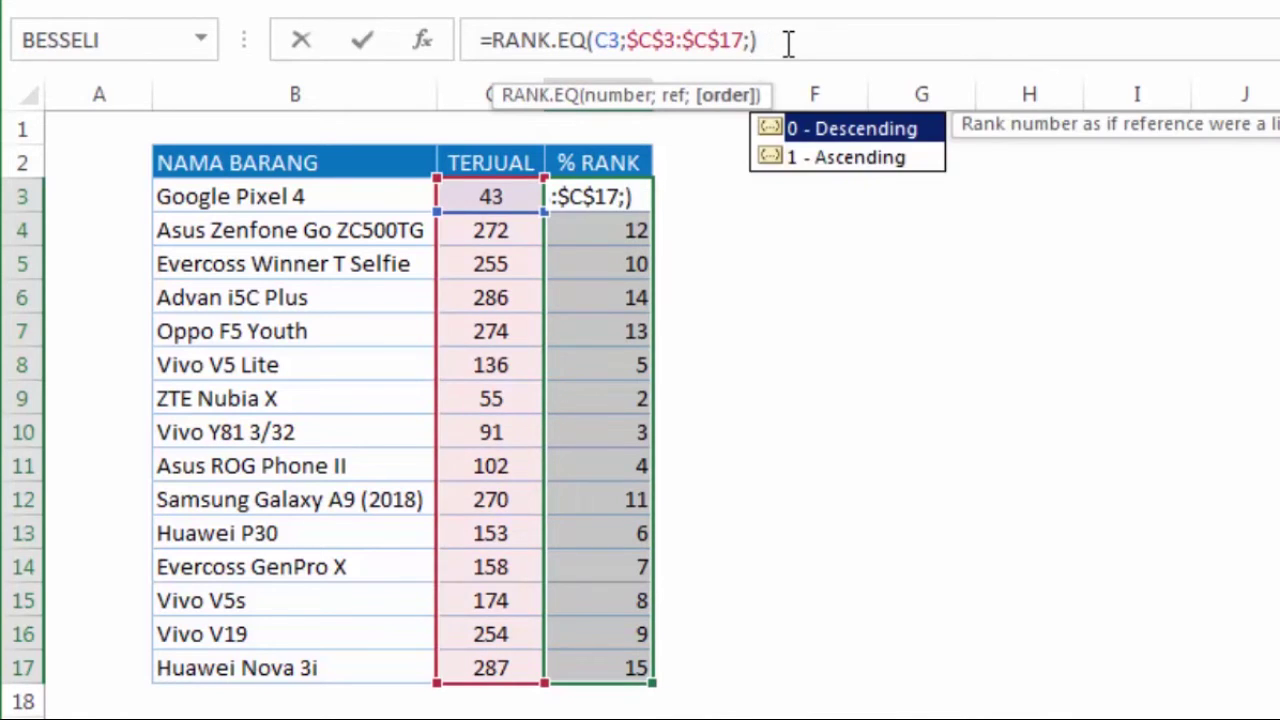
text(0)
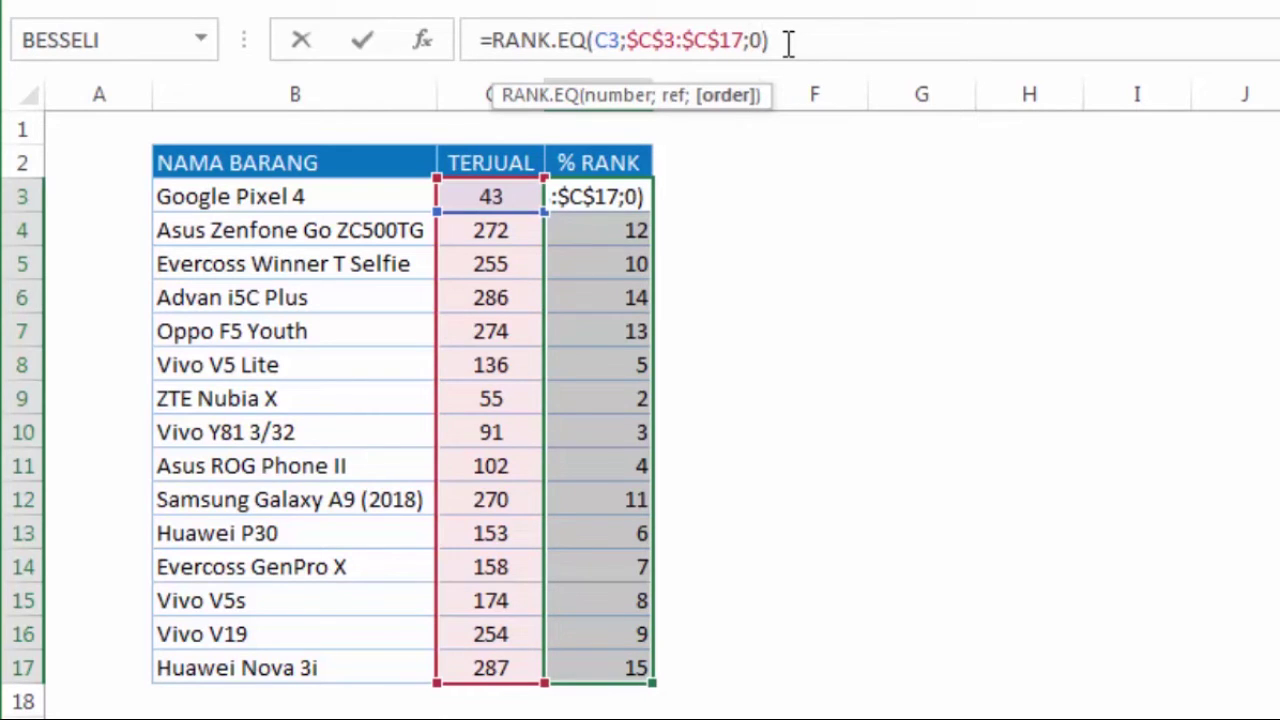
key(ctrl+Return)
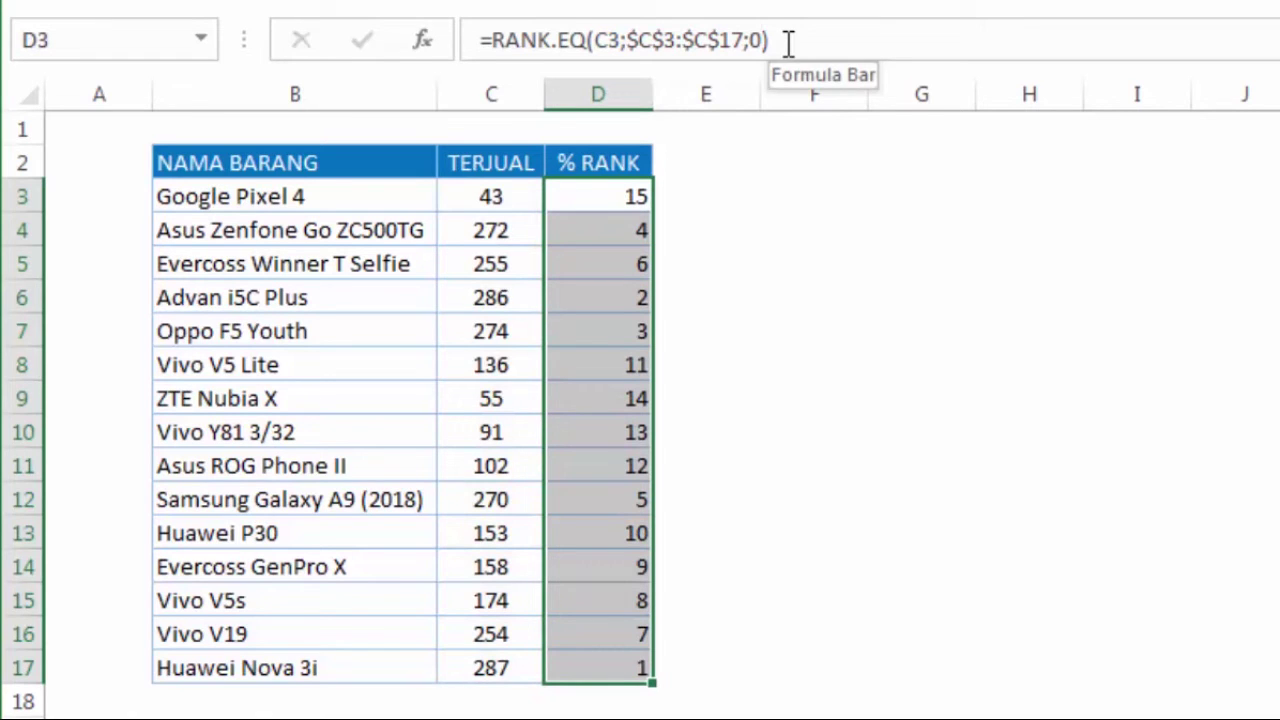
click(610, 195)
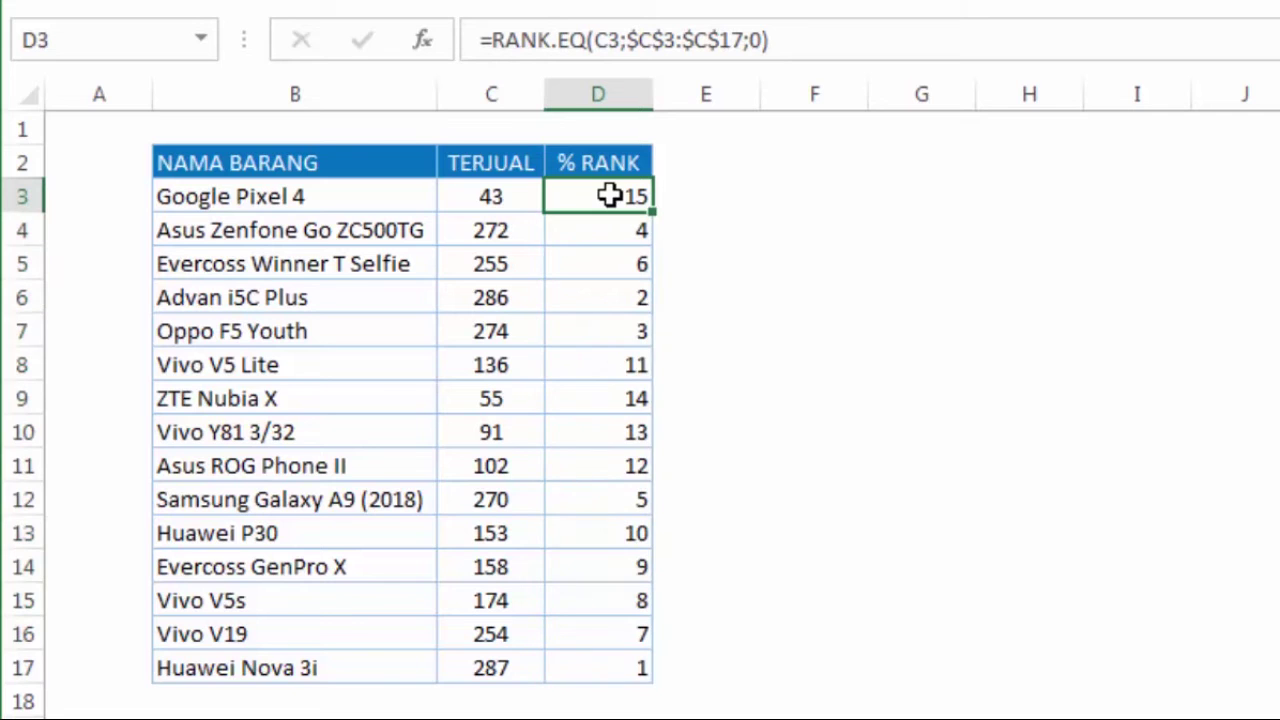
Append /COUNT($C$3:$C$17) to D3's RANK.EQ formula so it shows 1.
double_click(610, 195)
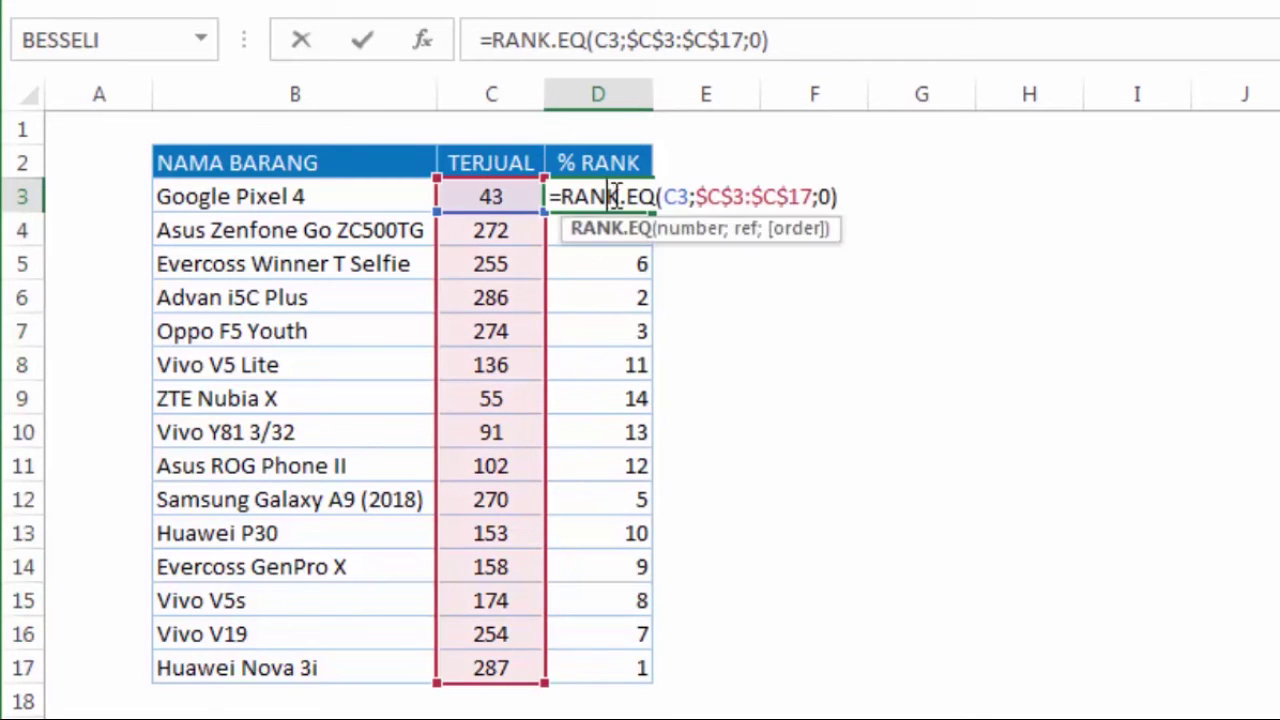
click(866, 196)
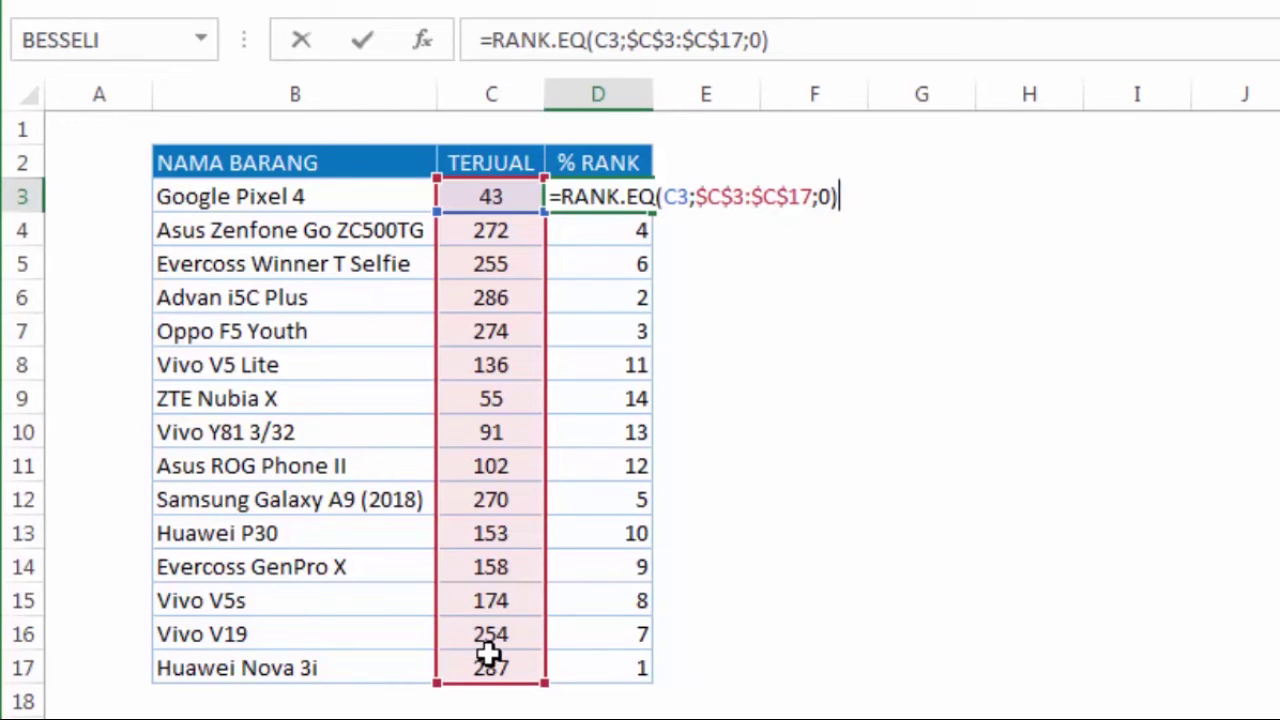
text(/)
text(coun)
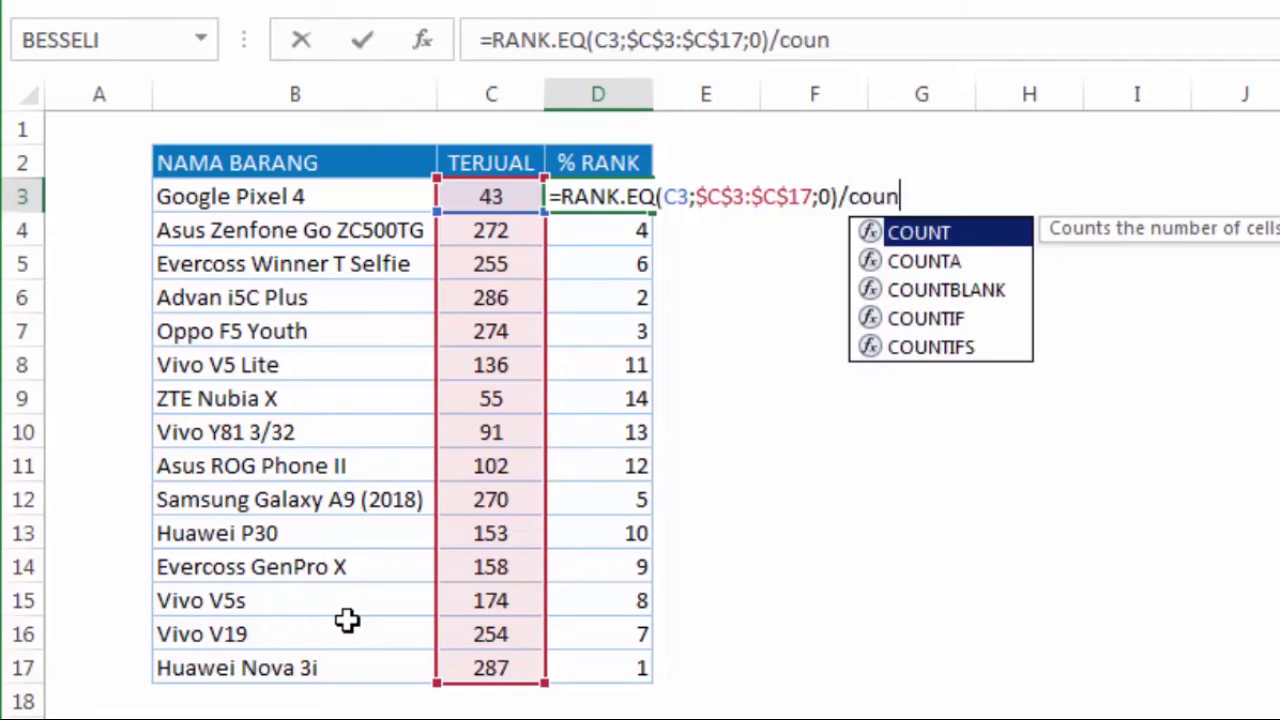
key(Tab)
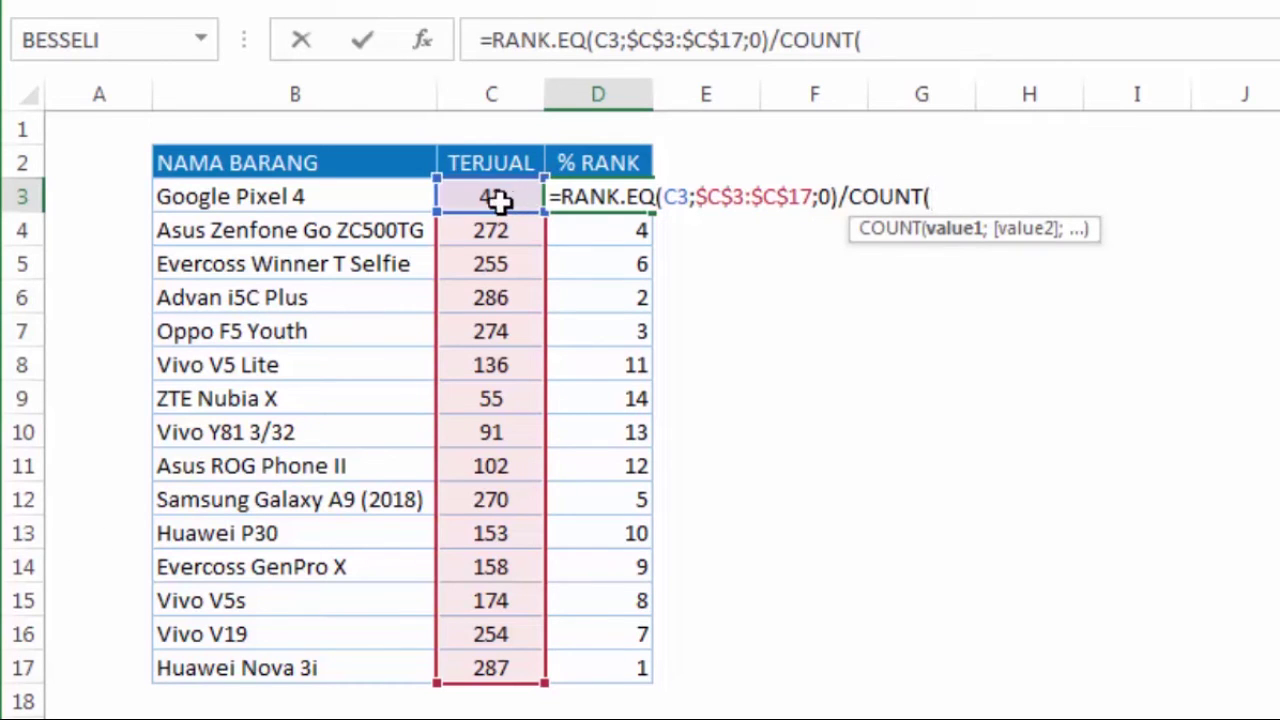
drag(497, 197, 500, 658)
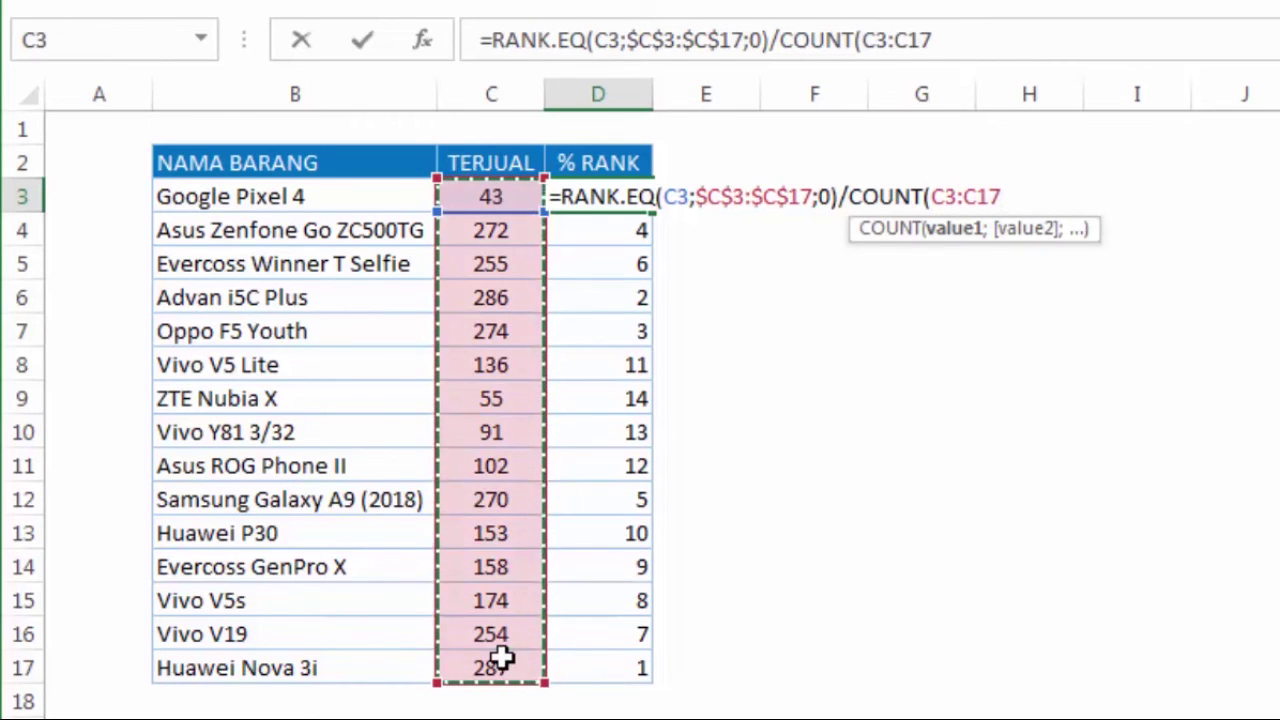
key(F4)
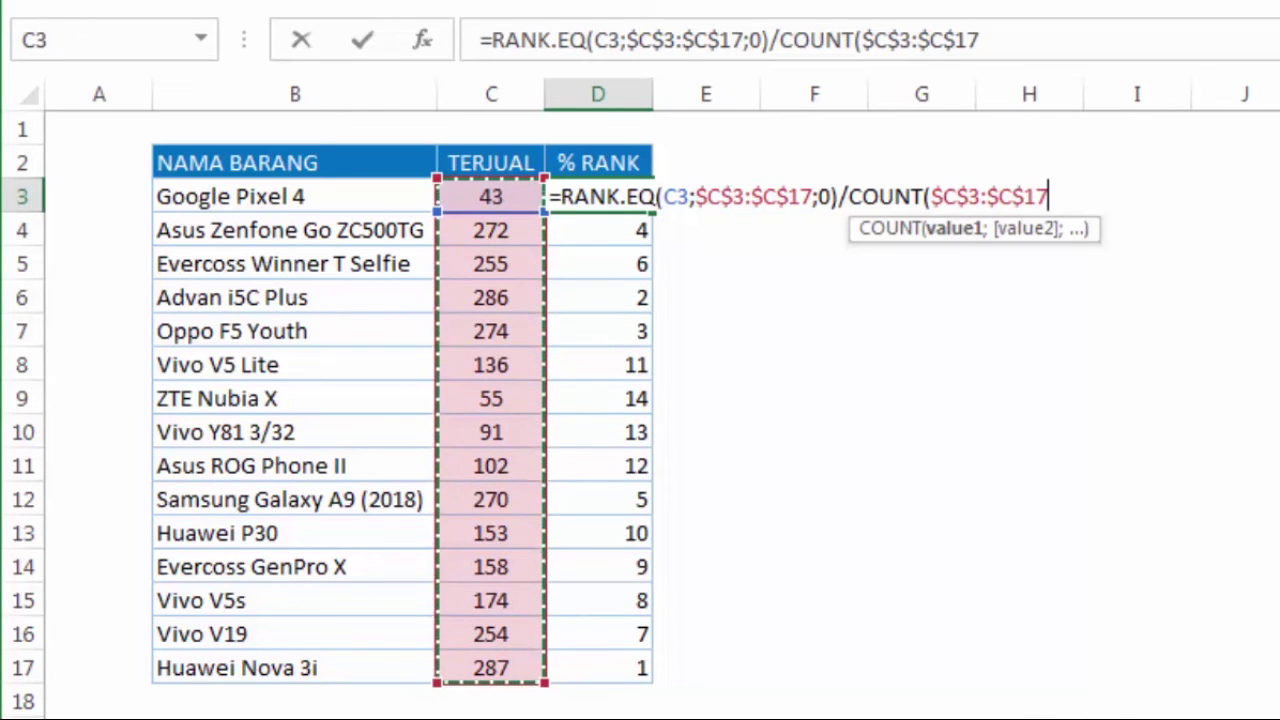
key(Return)
key(Return)
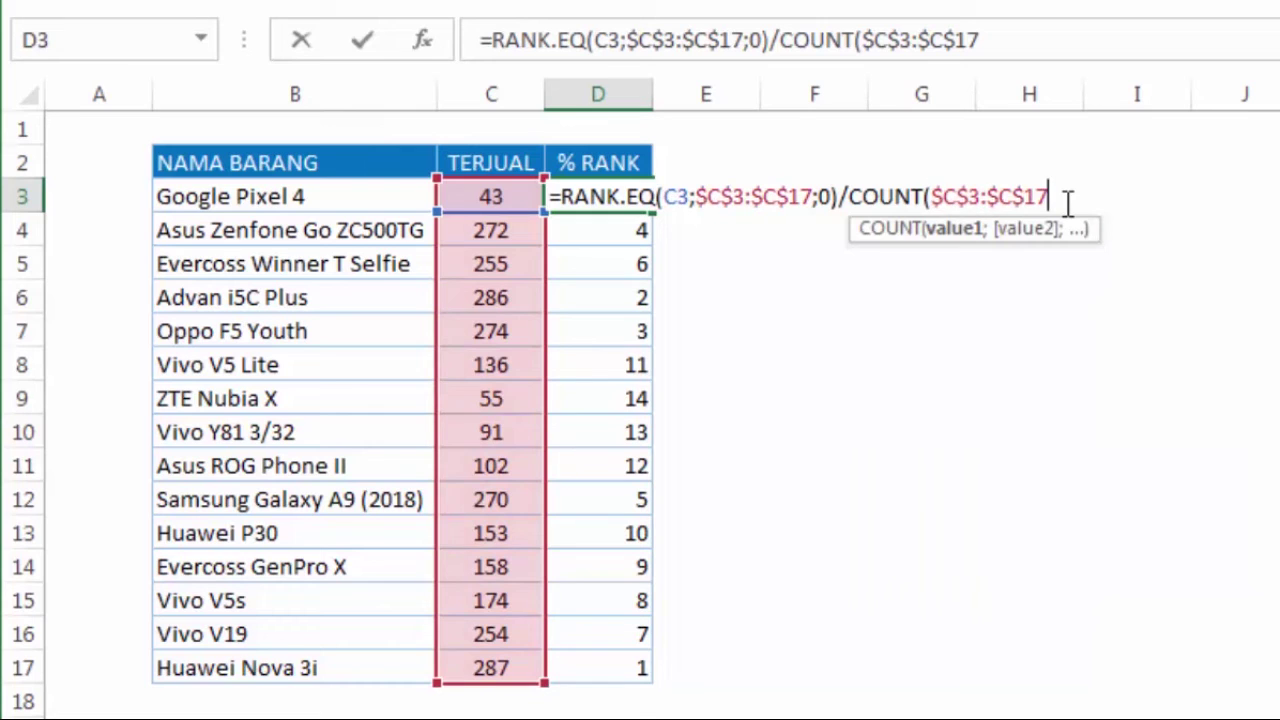
text())
key(Return)
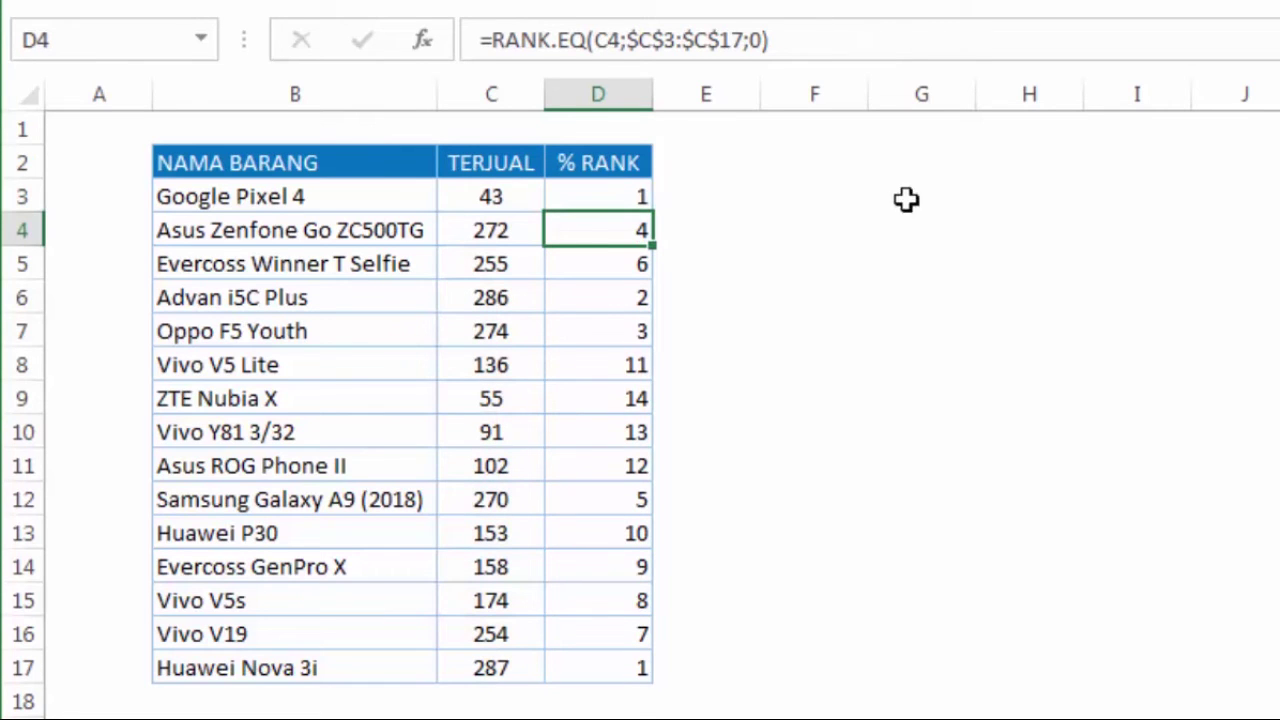
Fill D3's rank-over-count formula down to D17, producing decimals from 0,066667 to 0,933333.
click(629, 186)
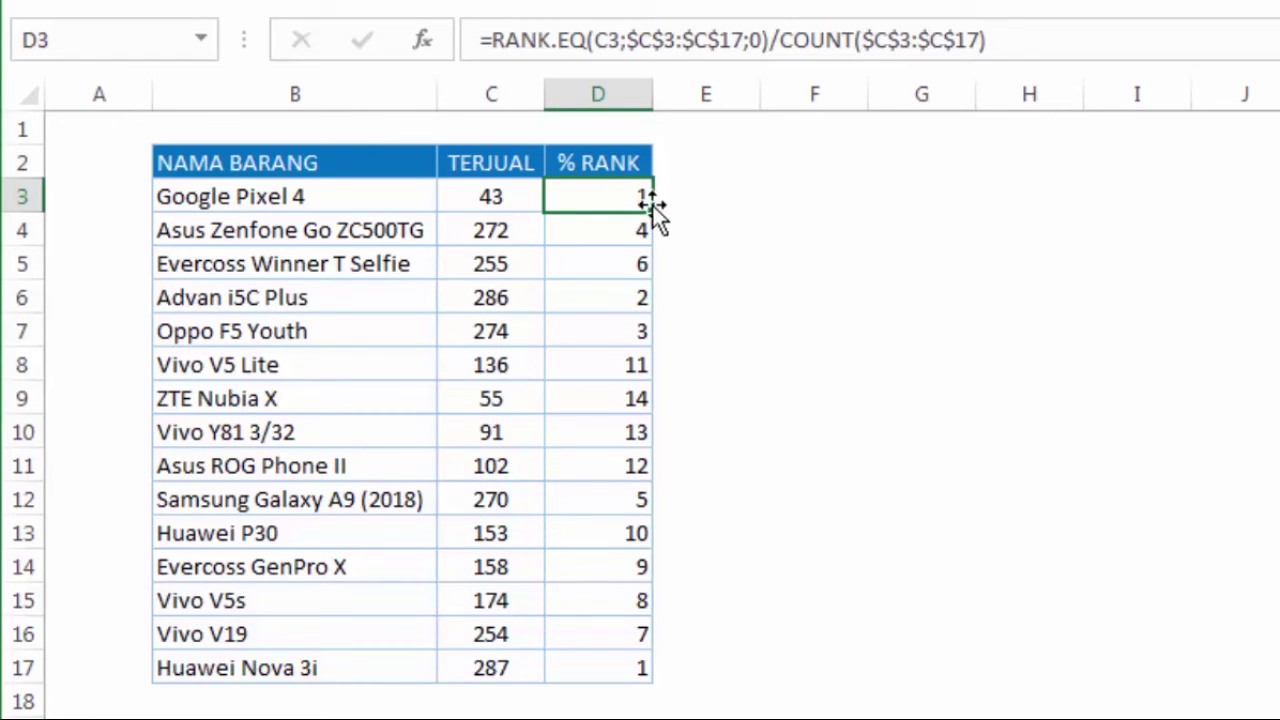
drag(653, 211, 681, 684)
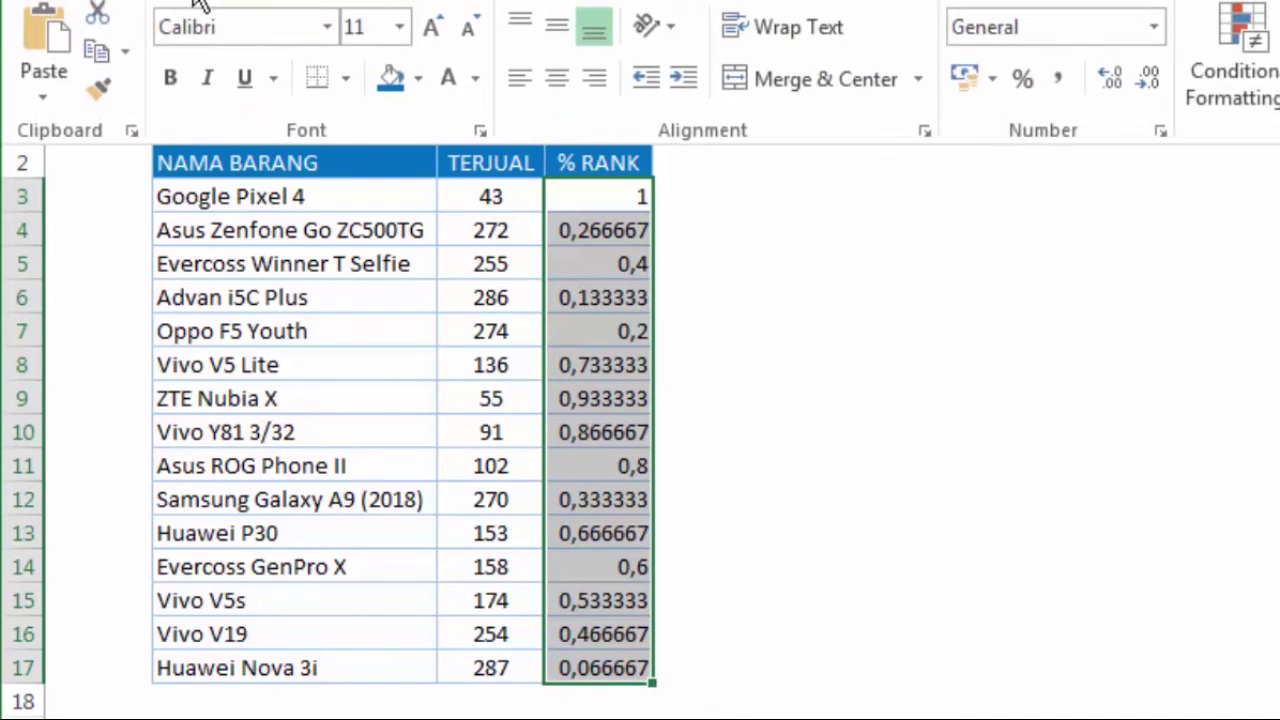
Apply Percent Style to D3:D17 so values show as whole percentages.
click(1031, 85)
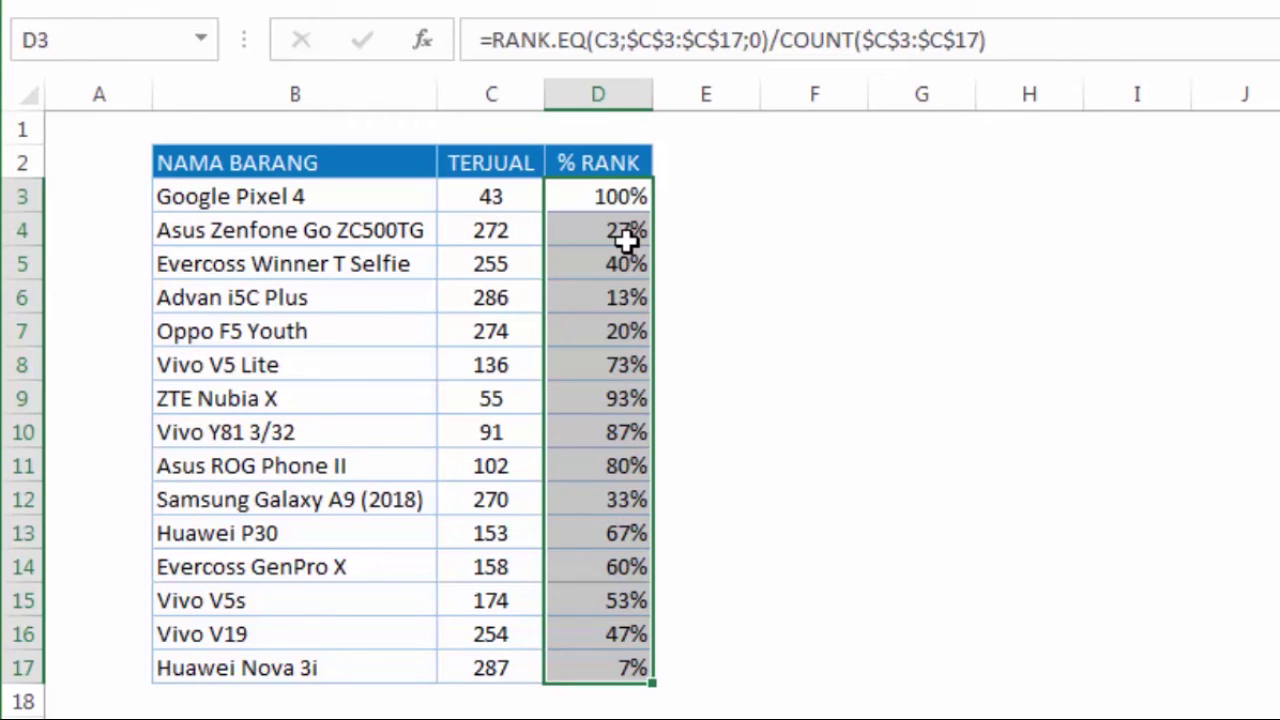
Switch the D3:D17 rank order from 0 to 1 (ascending), so Google Pixel 4 shows 7%.
click(771, 38)
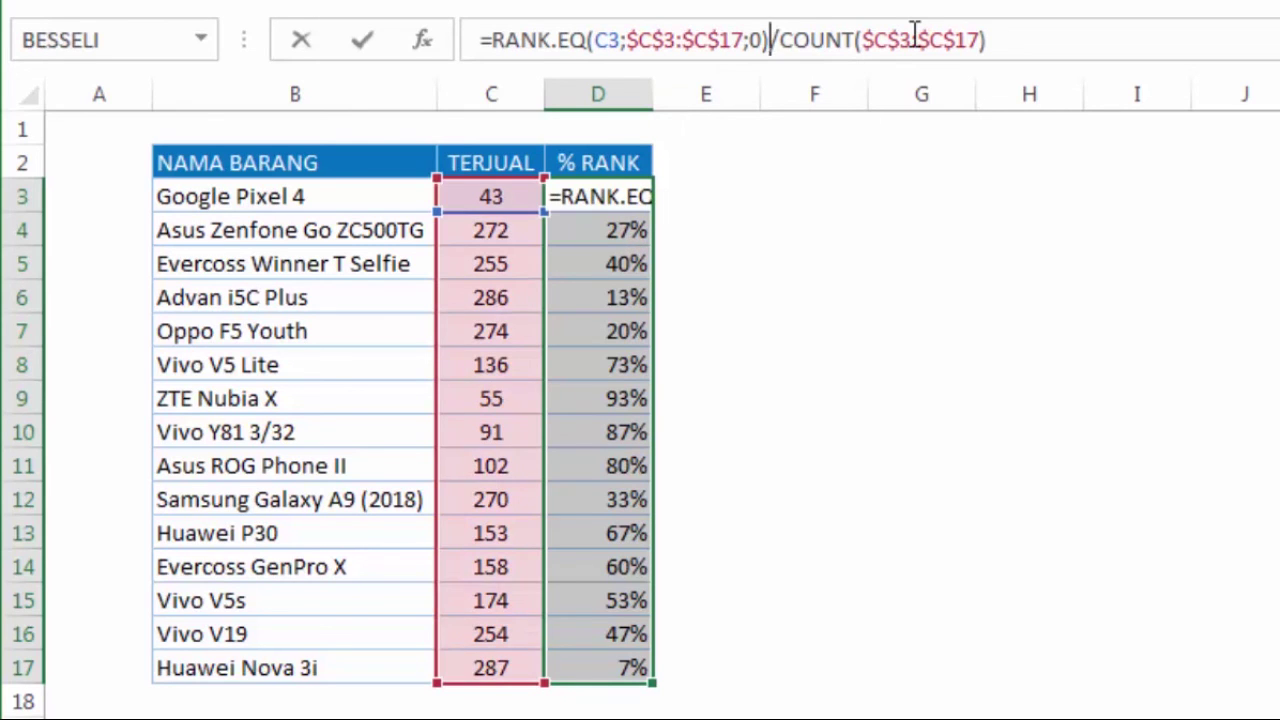
key(BackSpace)
key(Down)
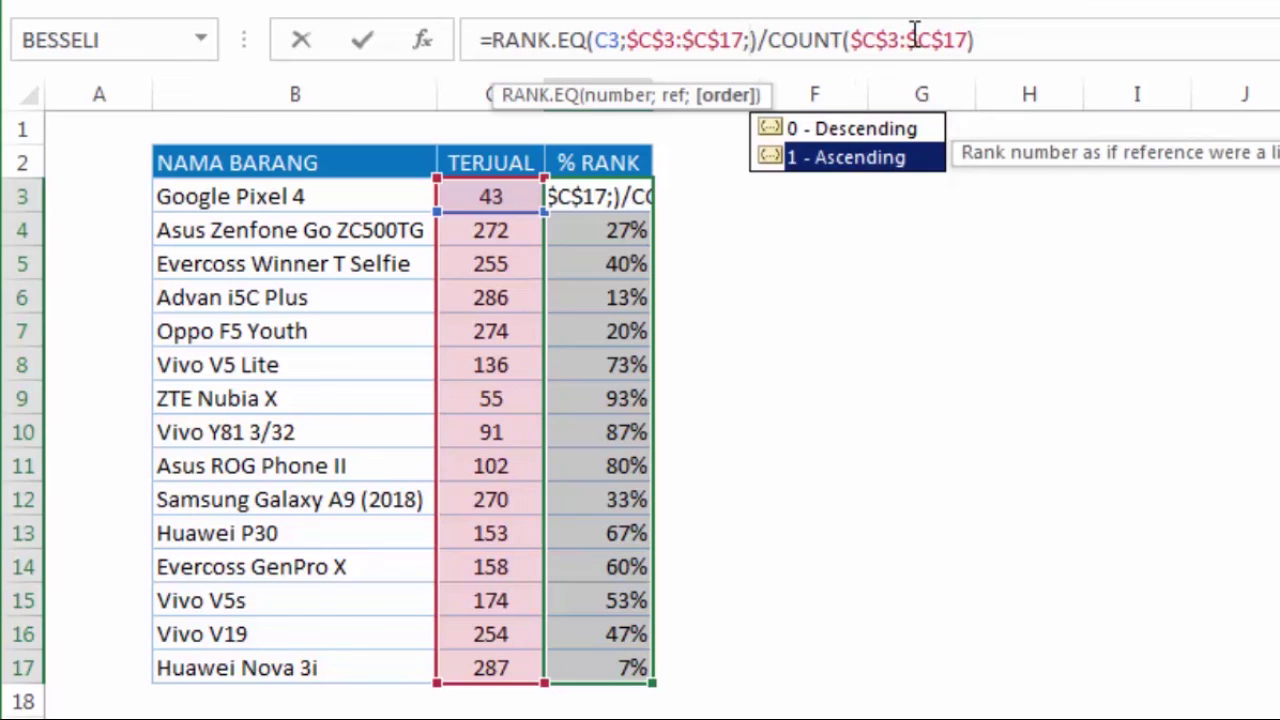
key(Tab)
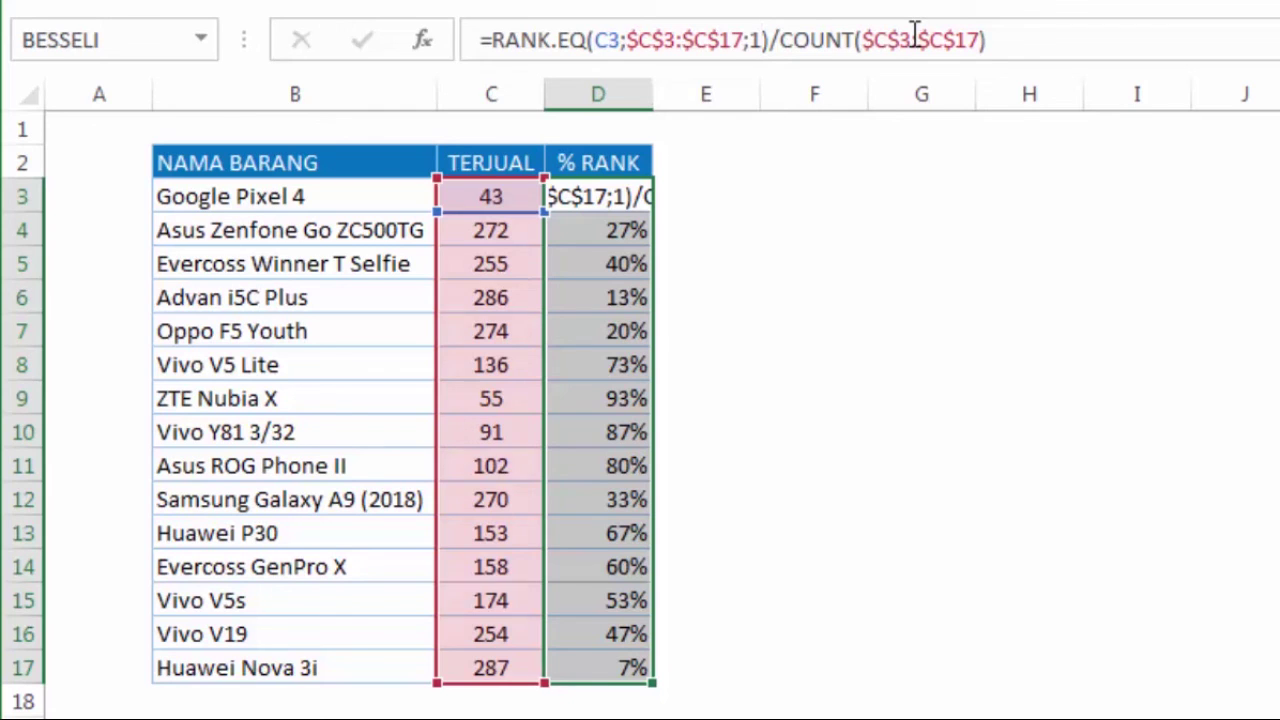
key(ctrl+Return)
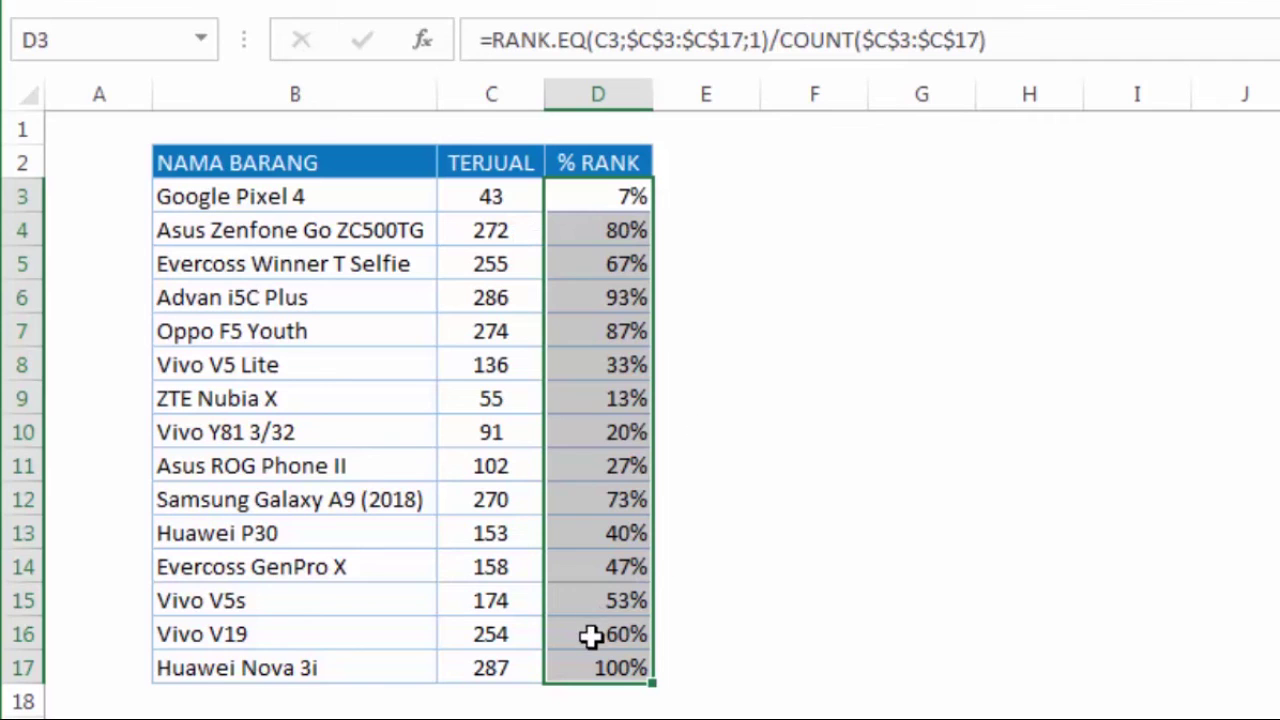
click(893, 507)
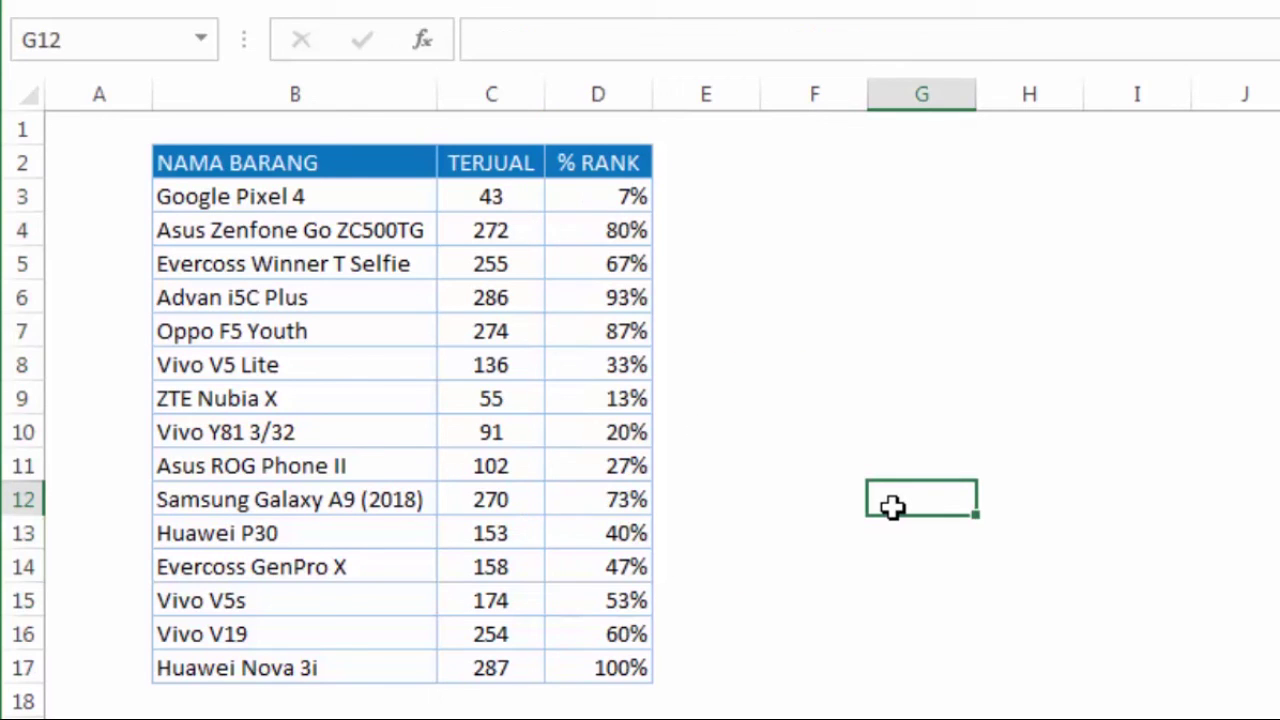